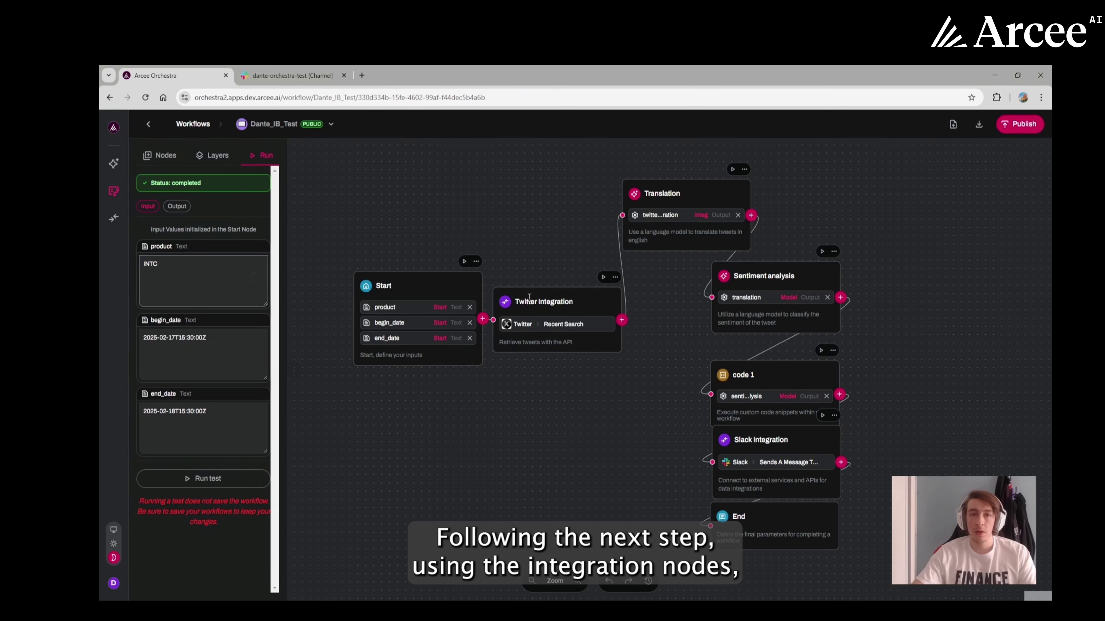
Open the Twitter Integration node and review its Recent Search settings for query, start time and end time.
click(599, 305)
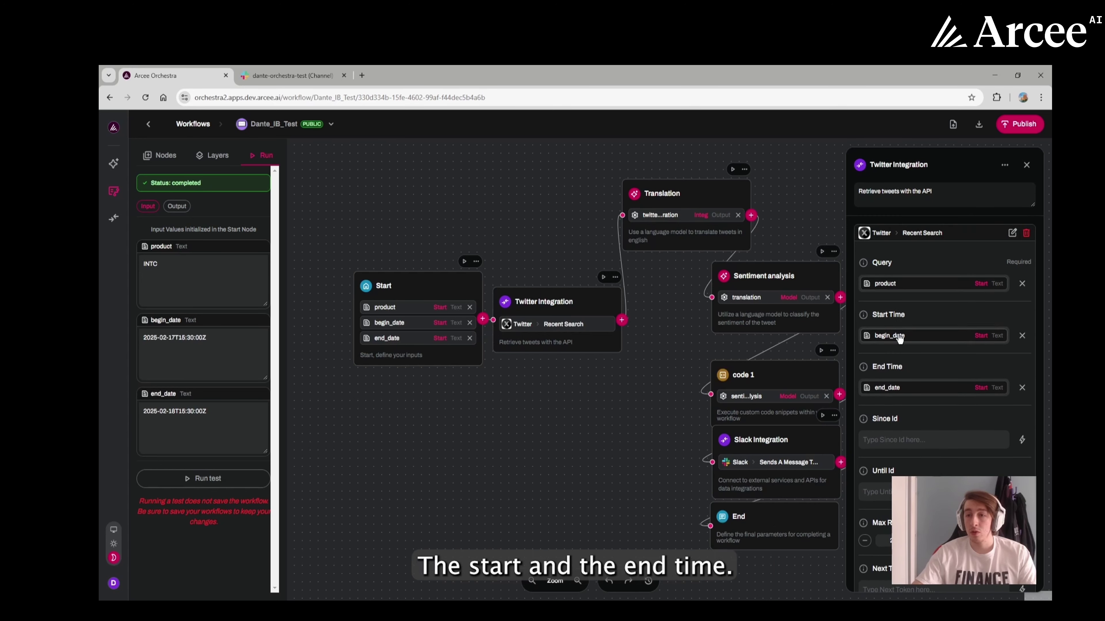
scroll(907, 389, down, 1)
scroll(907, 388, down, 4)
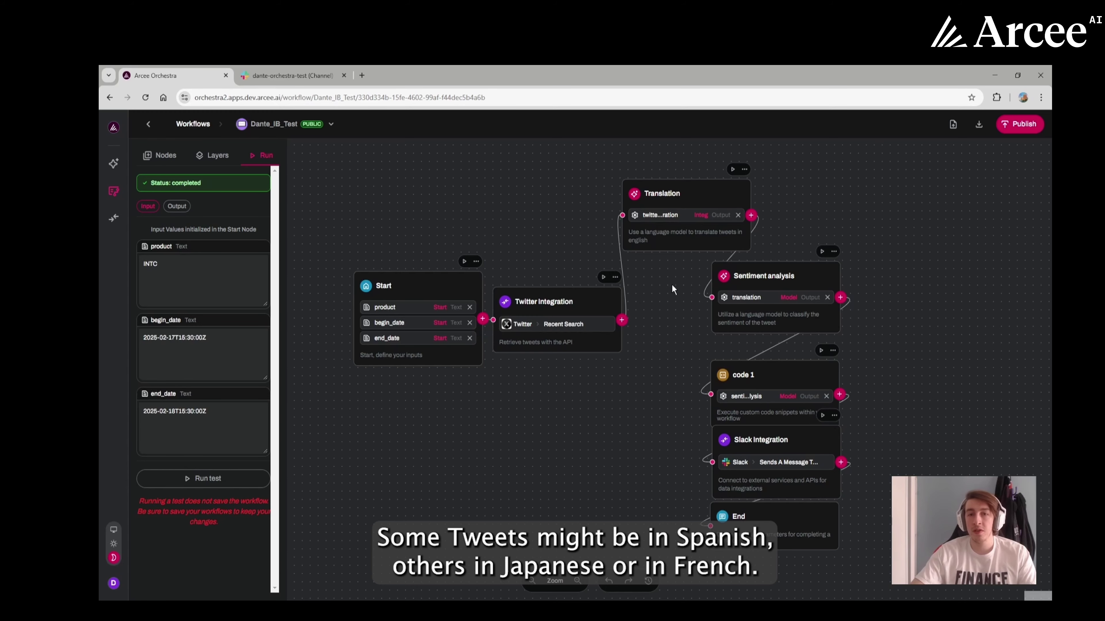
Review the model and user instructions of the Translation node, and open the Sentiment analysis node's settings.
drag(672, 284, 653, 276)
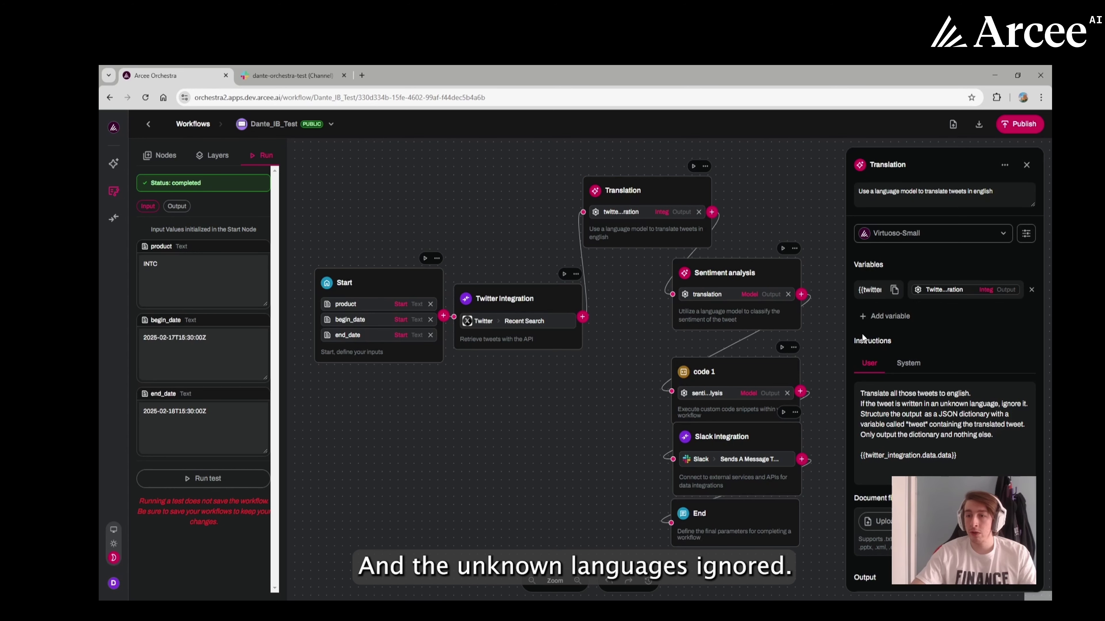
click(831, 326)
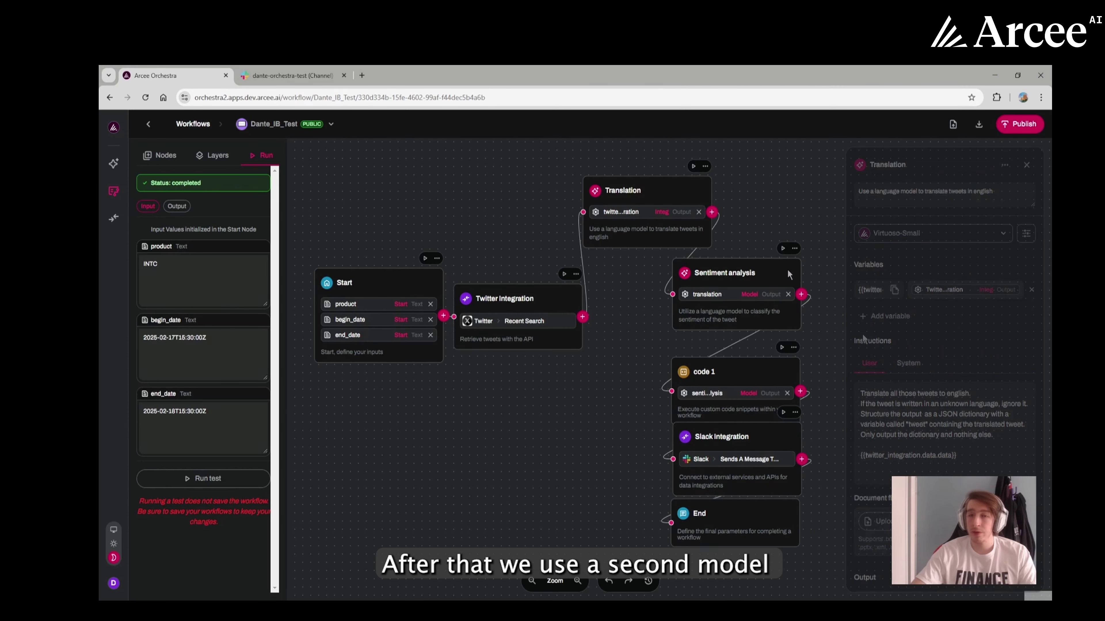
click(785, 274)
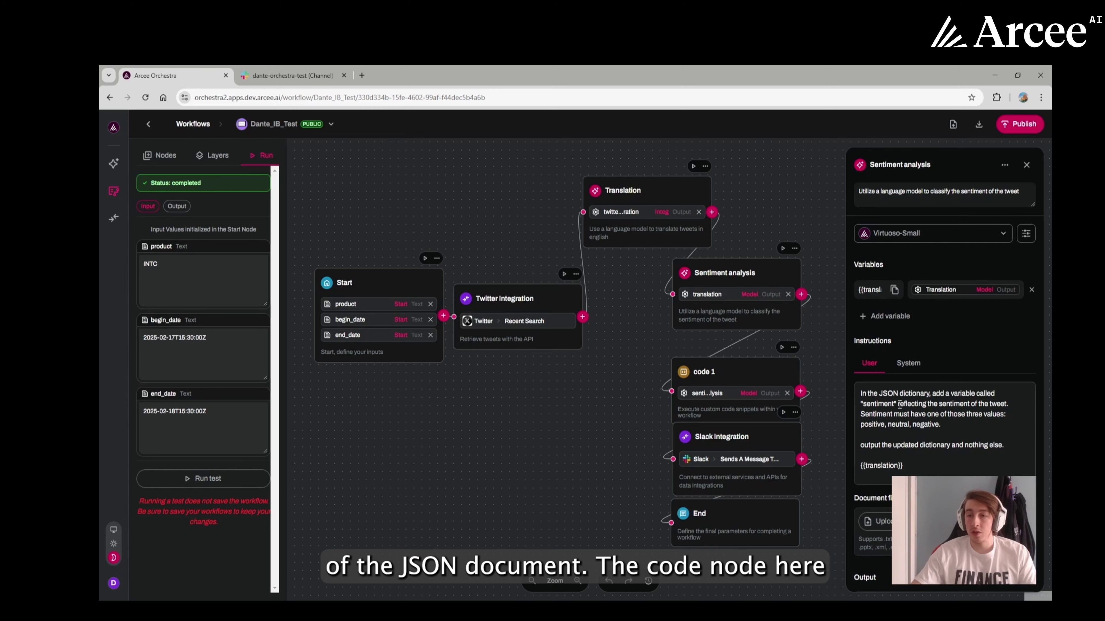
Open the code 1 node with a widened settings view and read through its Python sentiment-counting code.
click(765, 378)
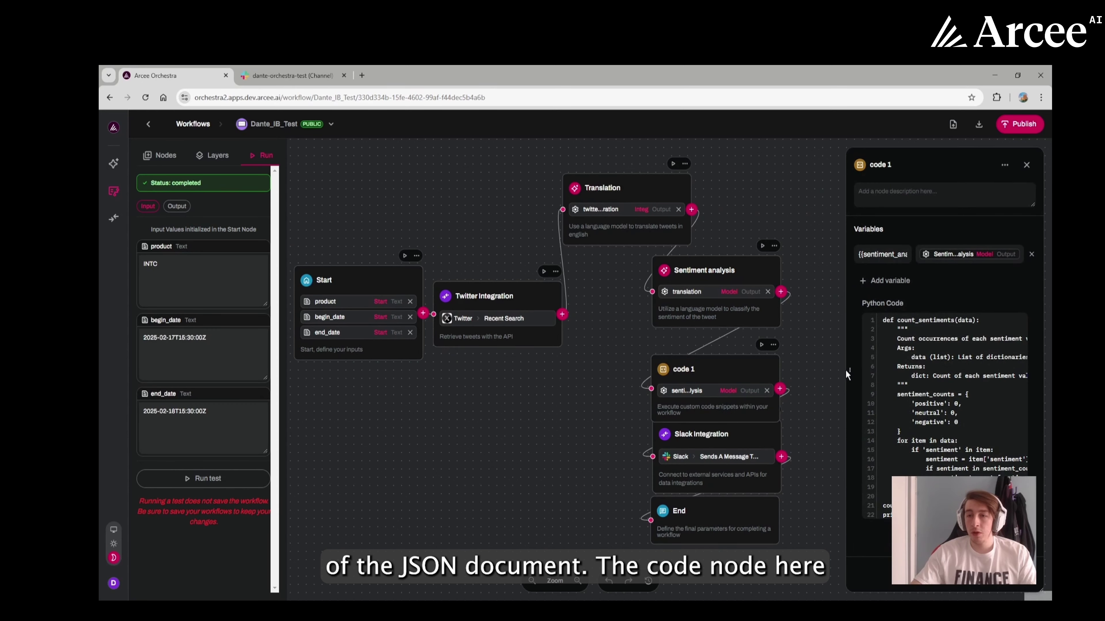
drag(845, 370, 704, 370)
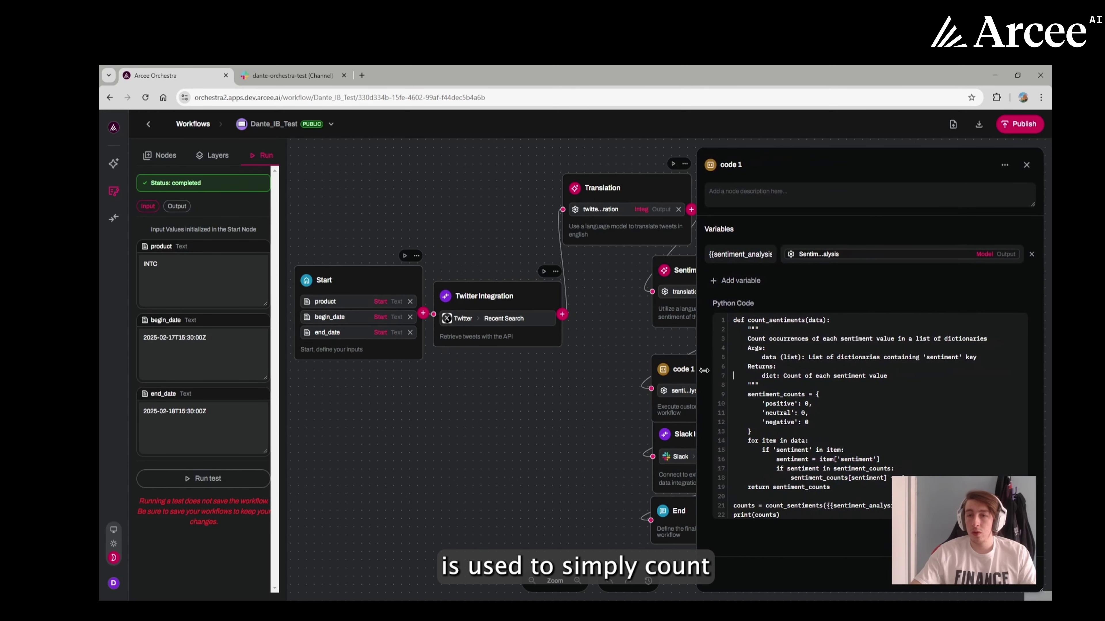
click(735, 375)
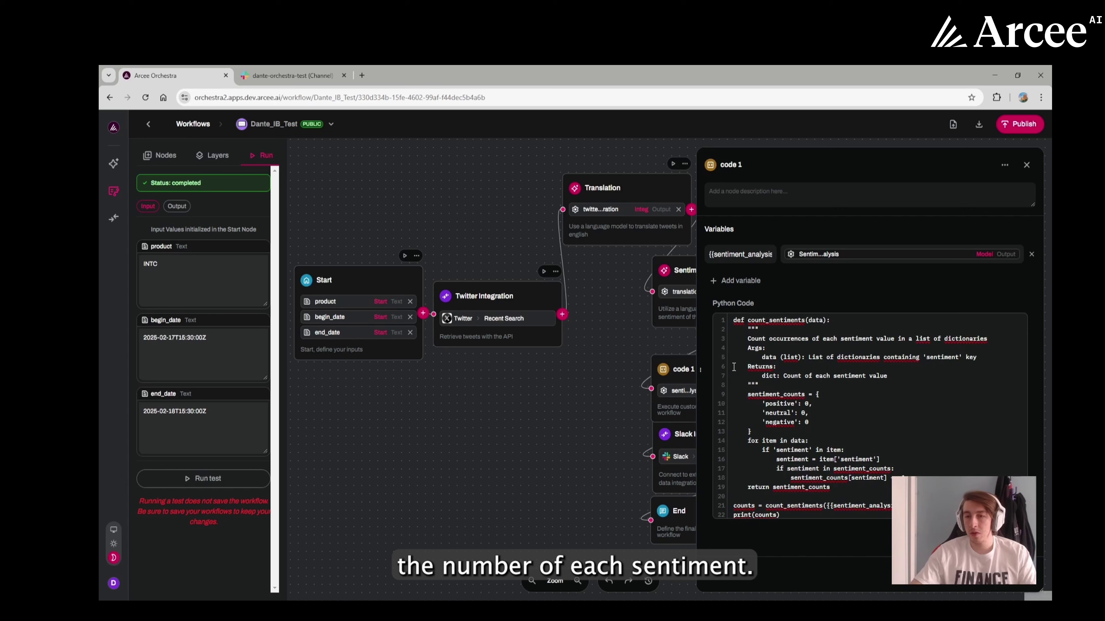
scroll(735, 366, down, 2)
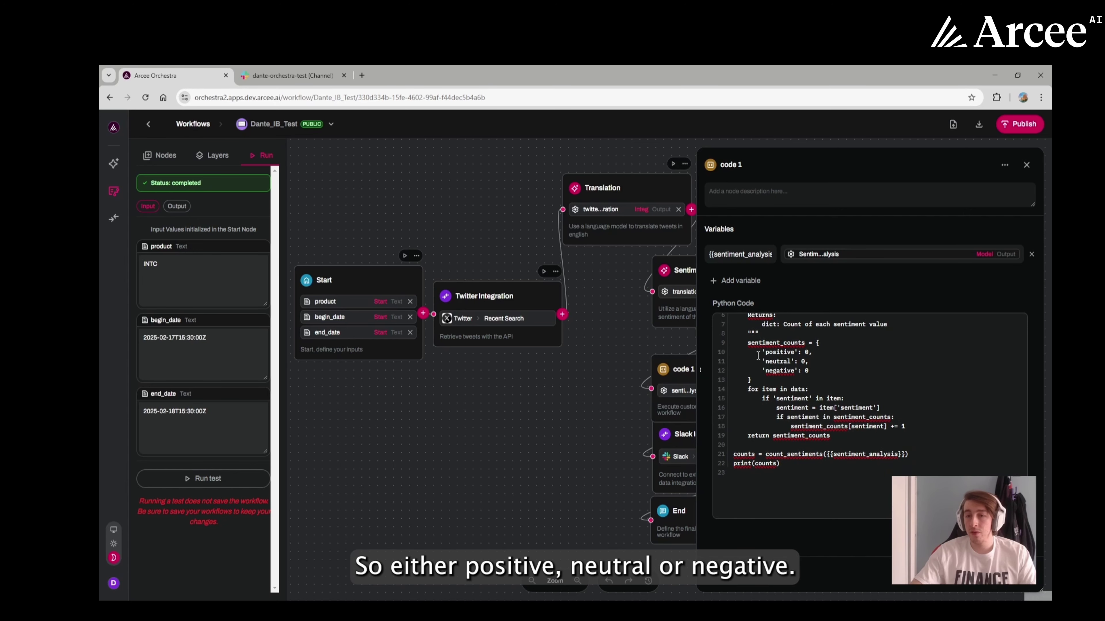
key(Escape)
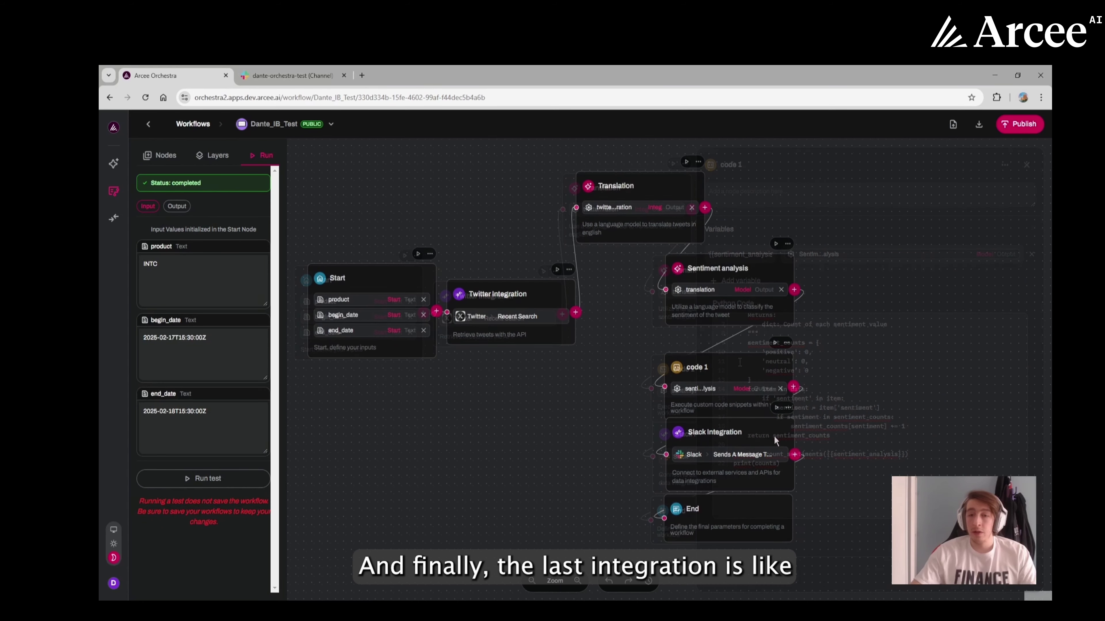
Review the Slack Integration node's message settings, including its channel and text parameters, and close them.
click(768, 432)
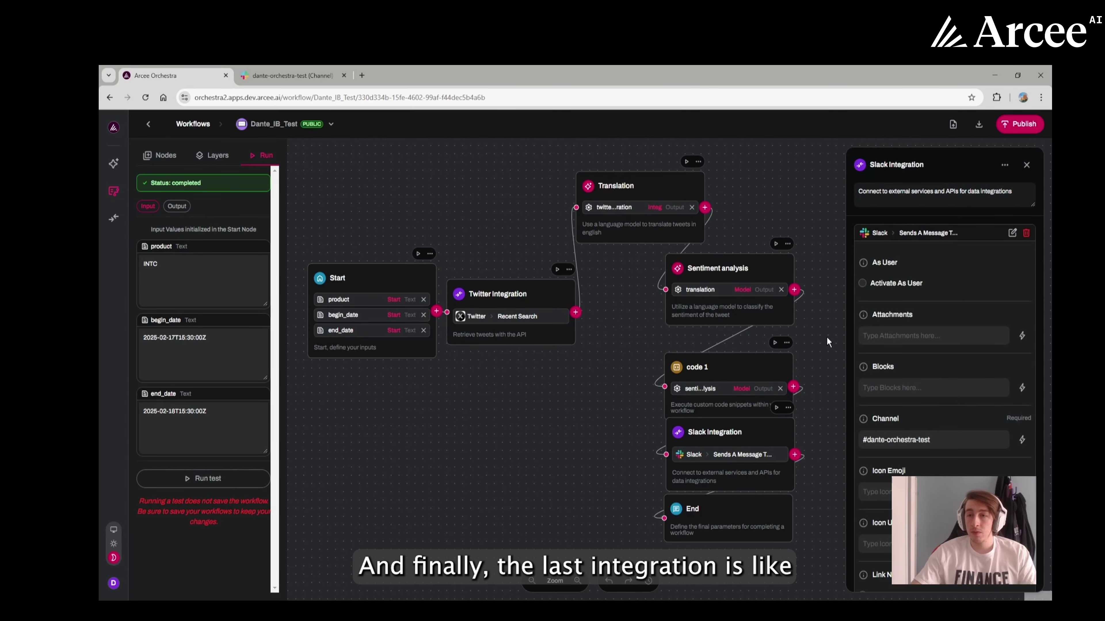
scroll(865, 329, down, 3)
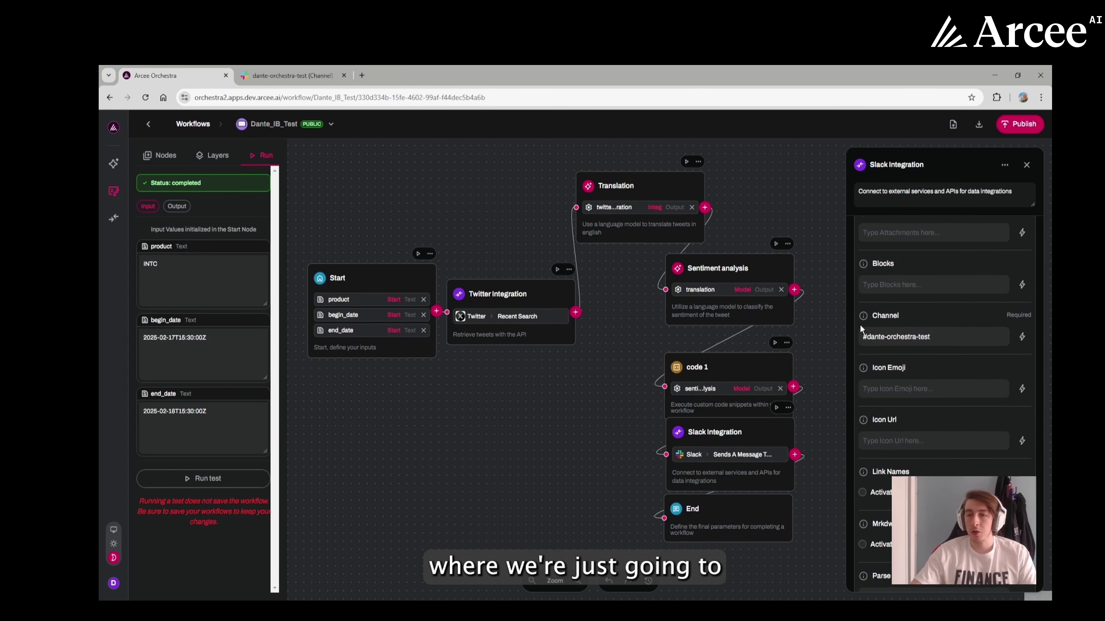
scroll(859, 325, down, 4)
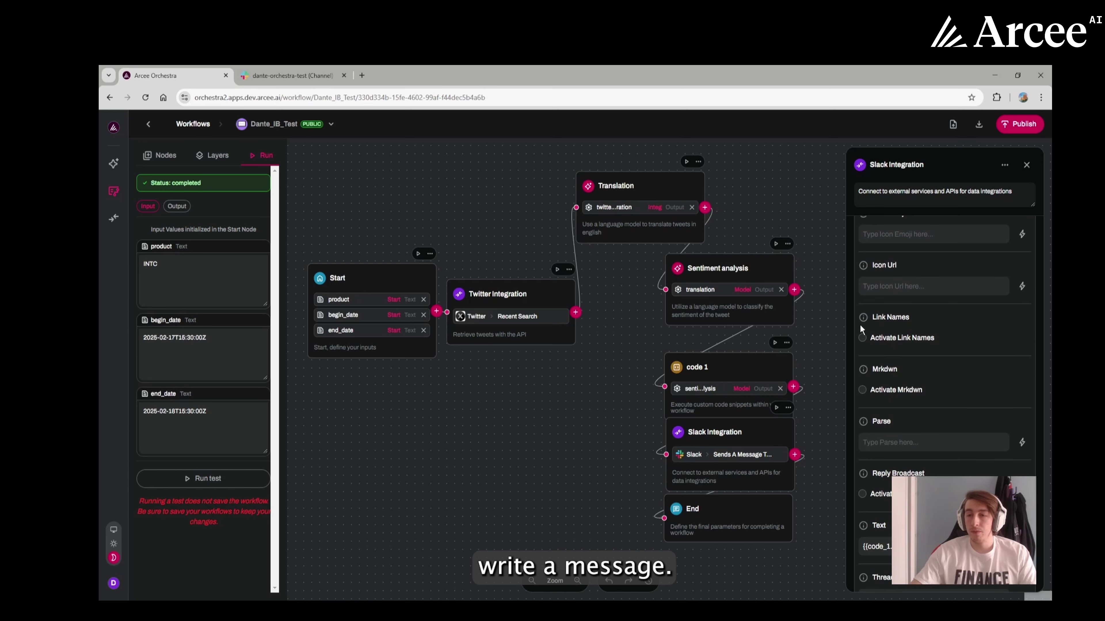
scroll(859, 324, down, 3)
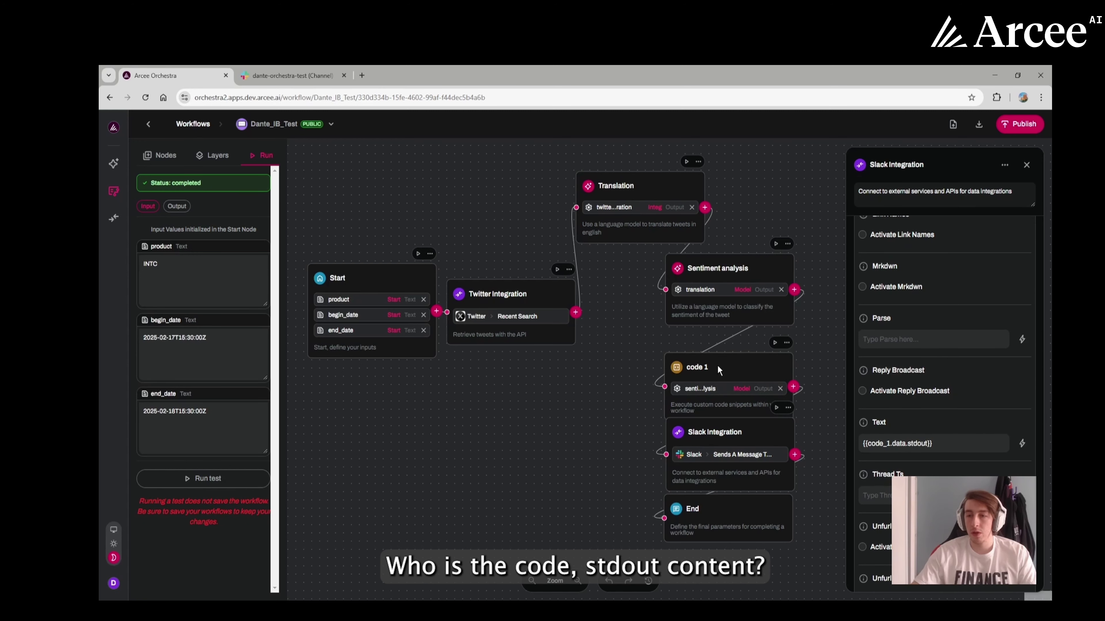
scroll(907, 406, down, 1)
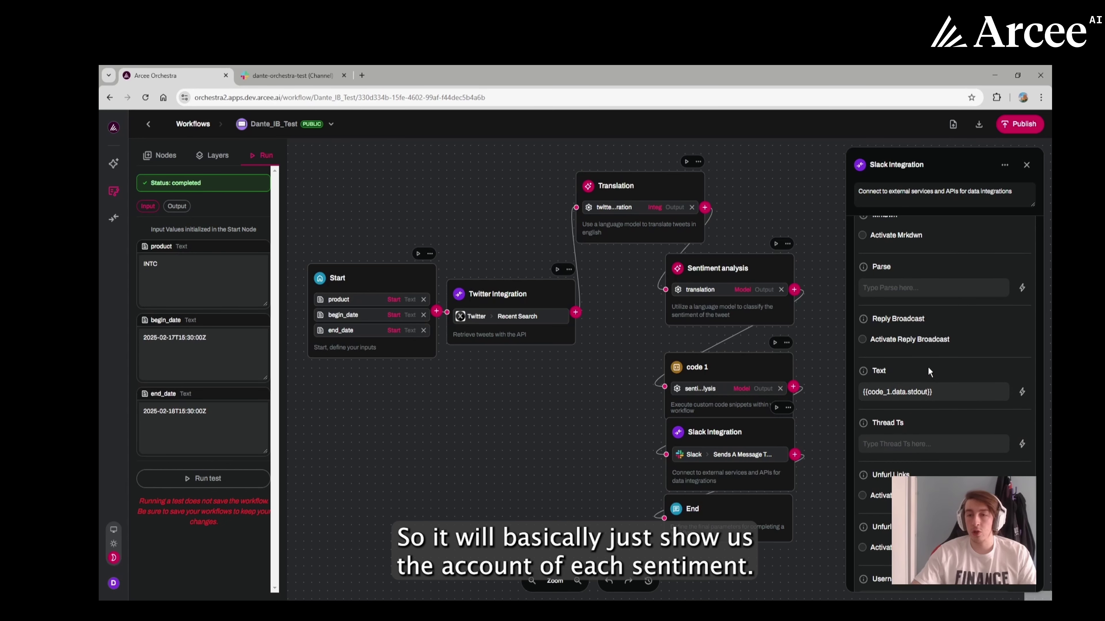
scroll(924, 367, down, 2)
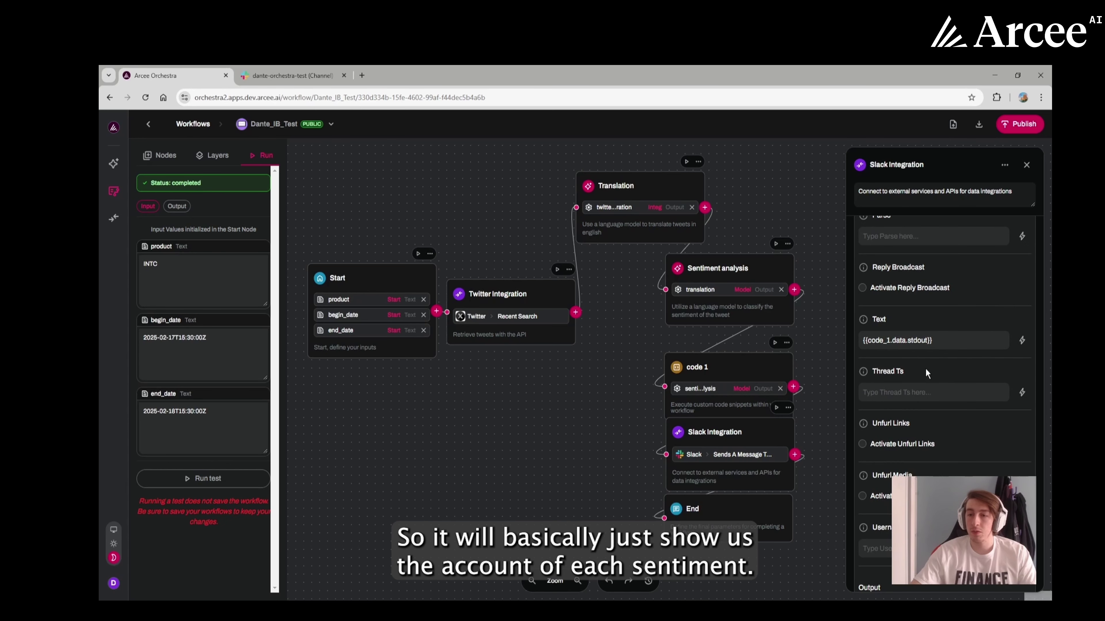
click(824, 365)
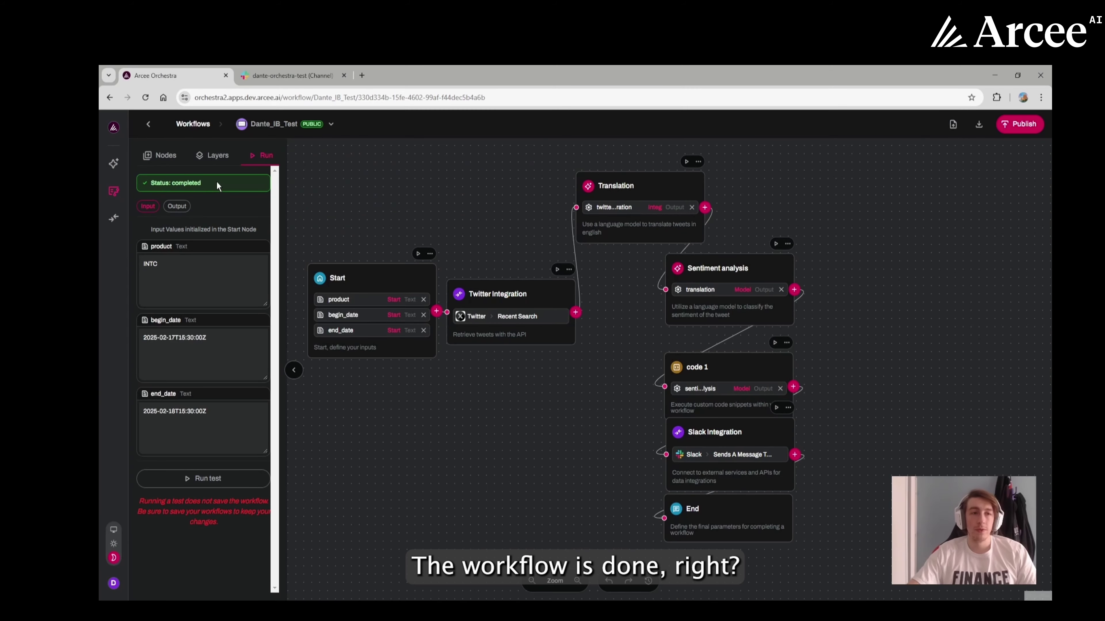
Show the completed run's workflow output and examine the start values, raw tweets and translation section.
click(177, 208)
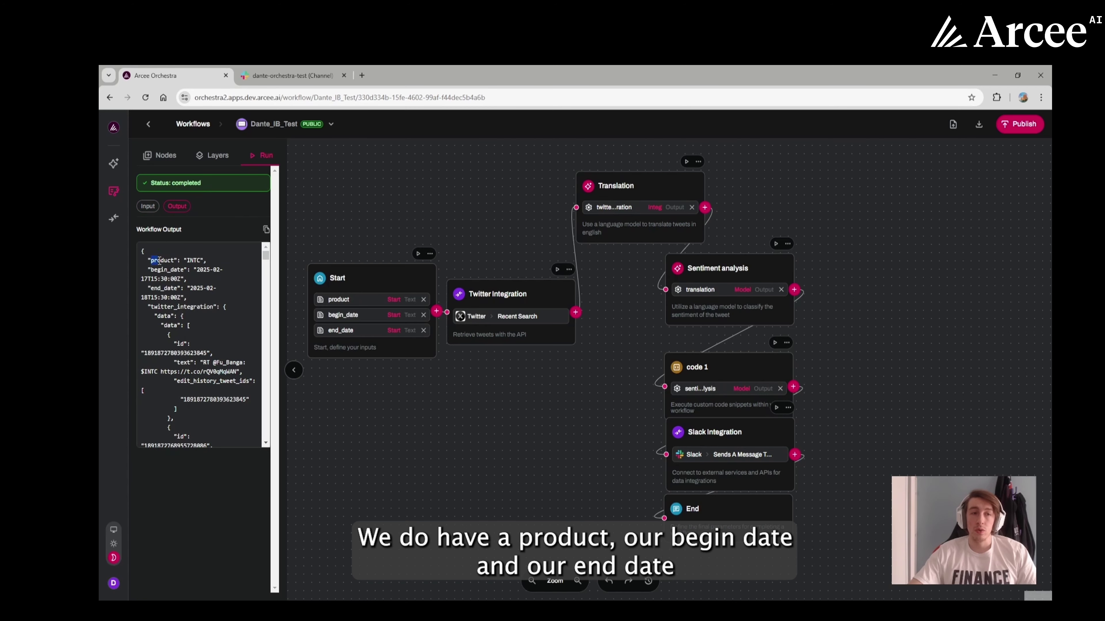
drag(159, 261, 189, 296)
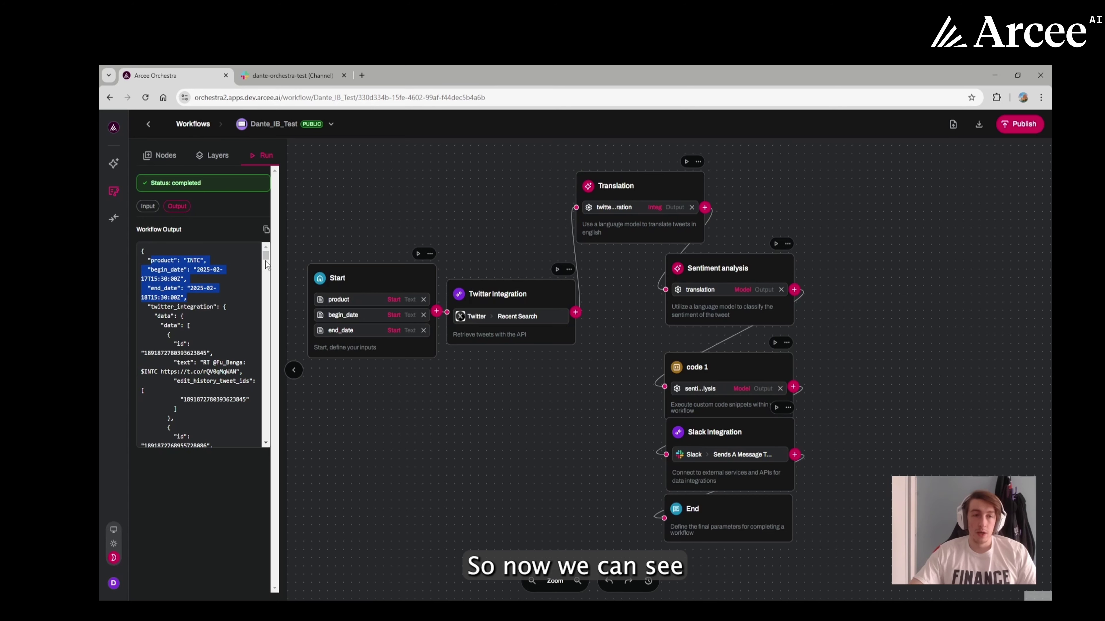
drag(265, 261, 264, 338)
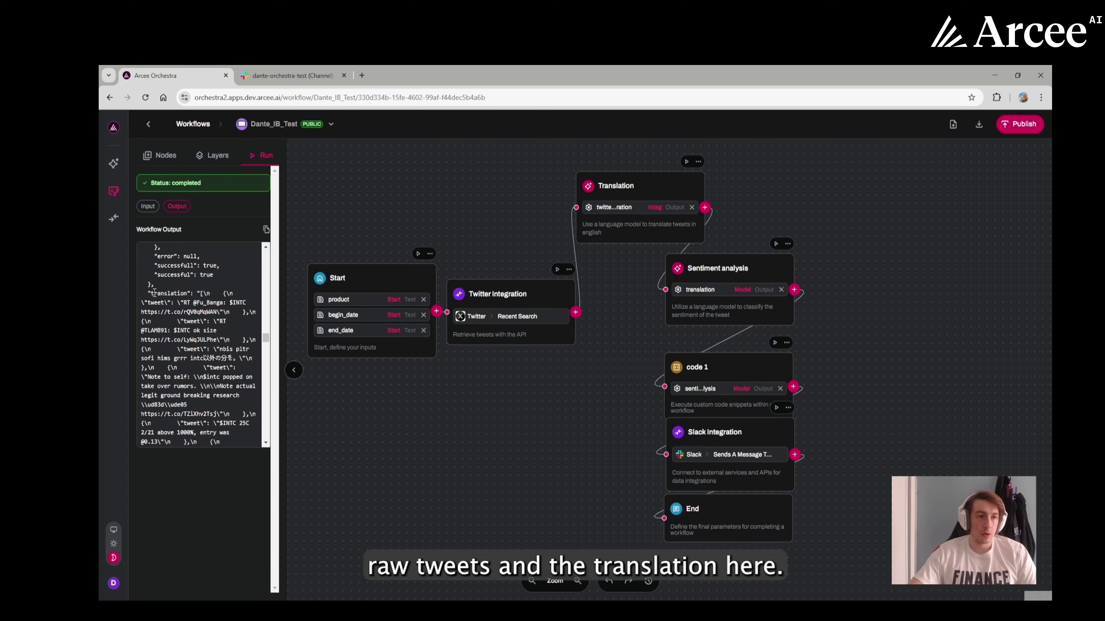
drag(148, 293, 196, 293)
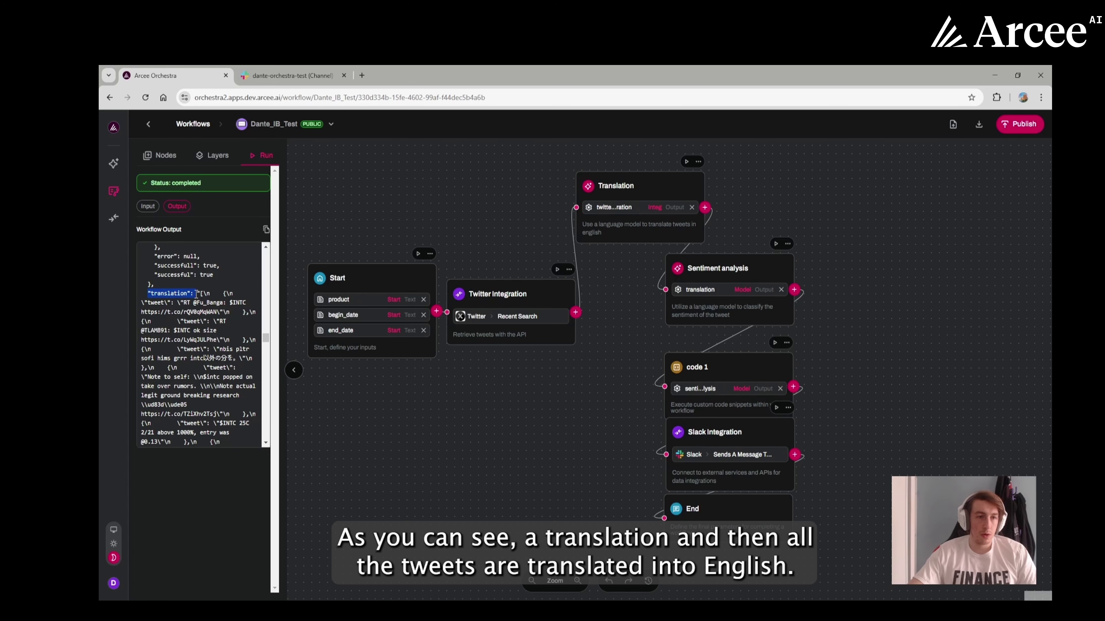
Examine the sentiment labels assigned to individual tweets in the sentiment analysis part of the workflow output.
drag(264, 339, 267, 395)
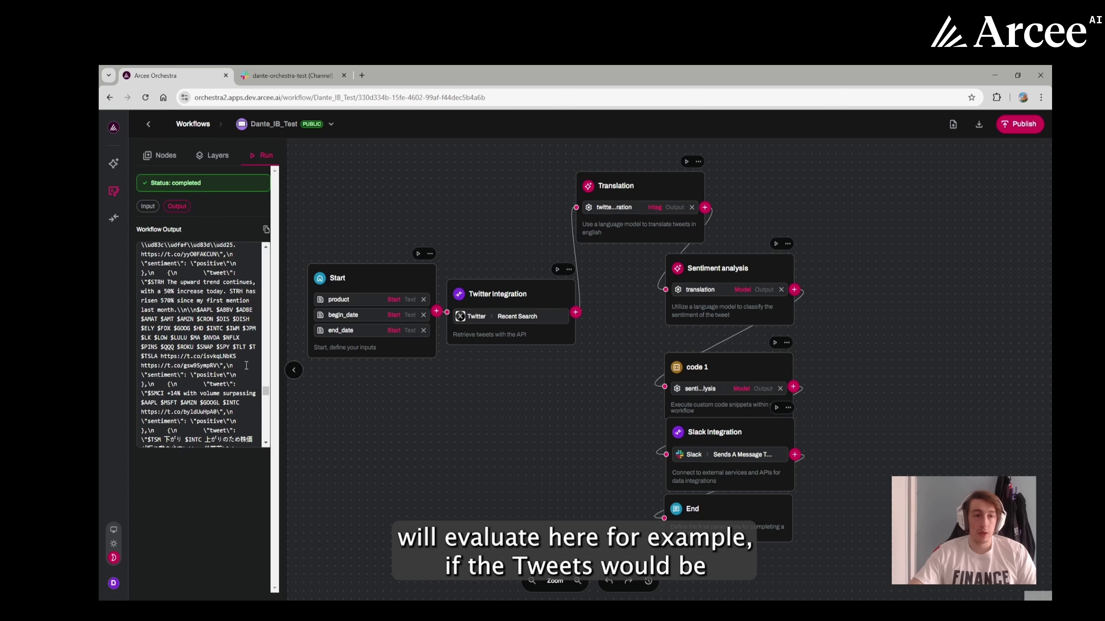
drag(193, 375, 225, 377)
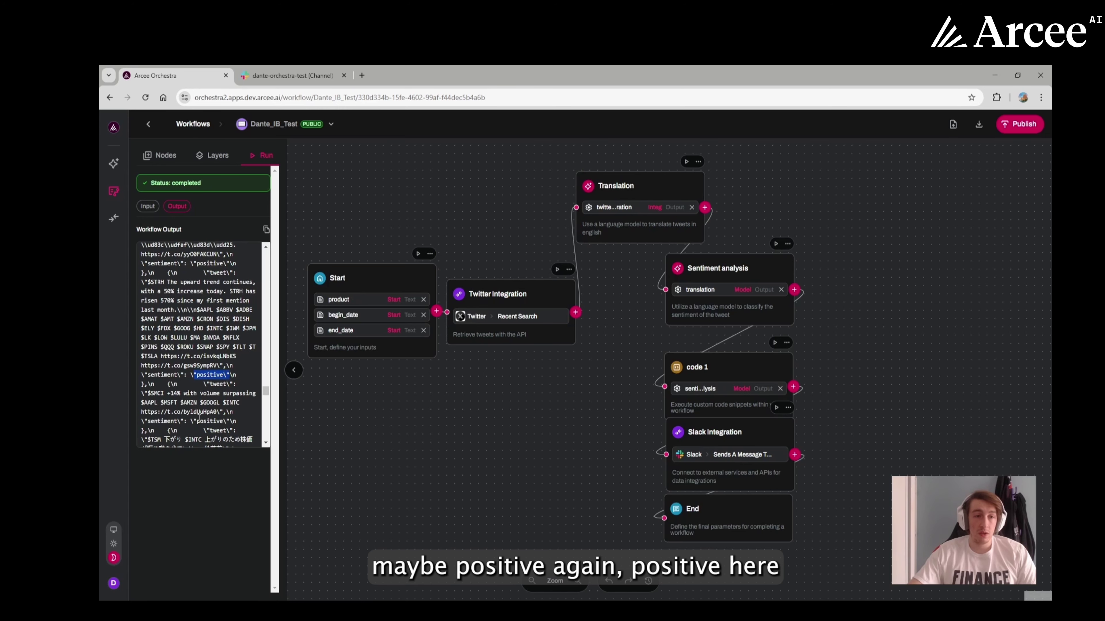
drag(194, 421, 226, 421)
scroll(226, 421, down, 3)
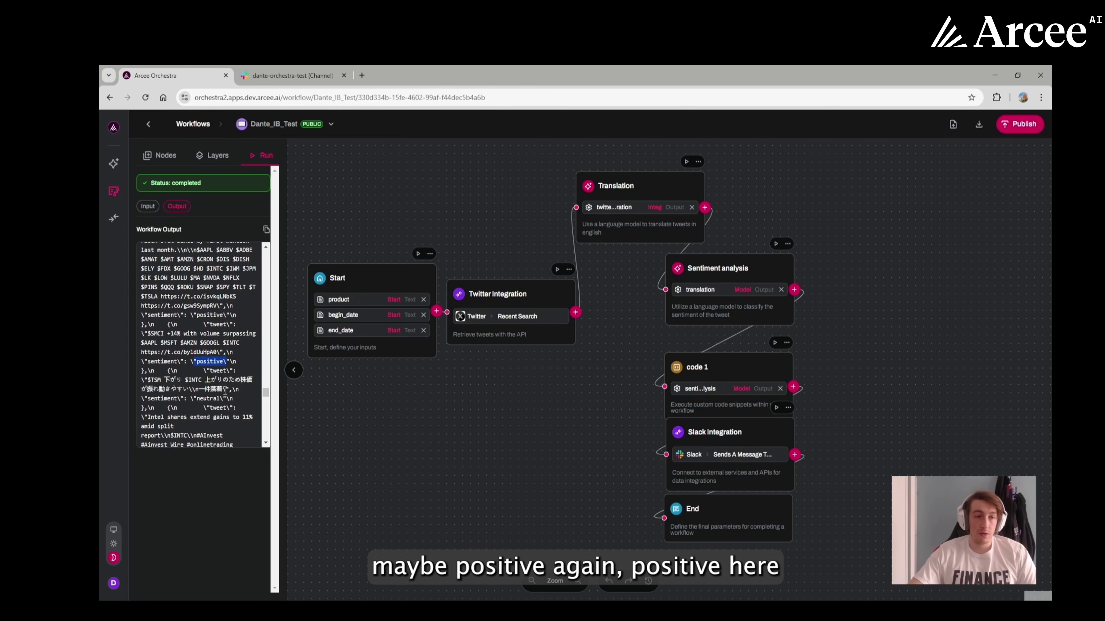
scroll(236, 392, down, 2)
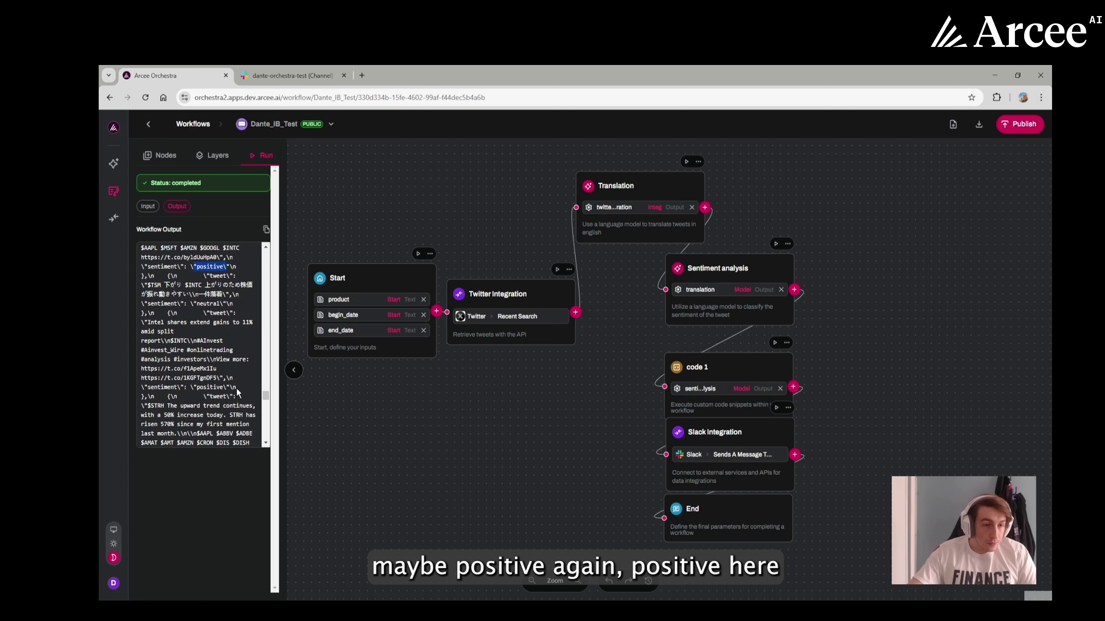
drag(196, 387, 212, 387)
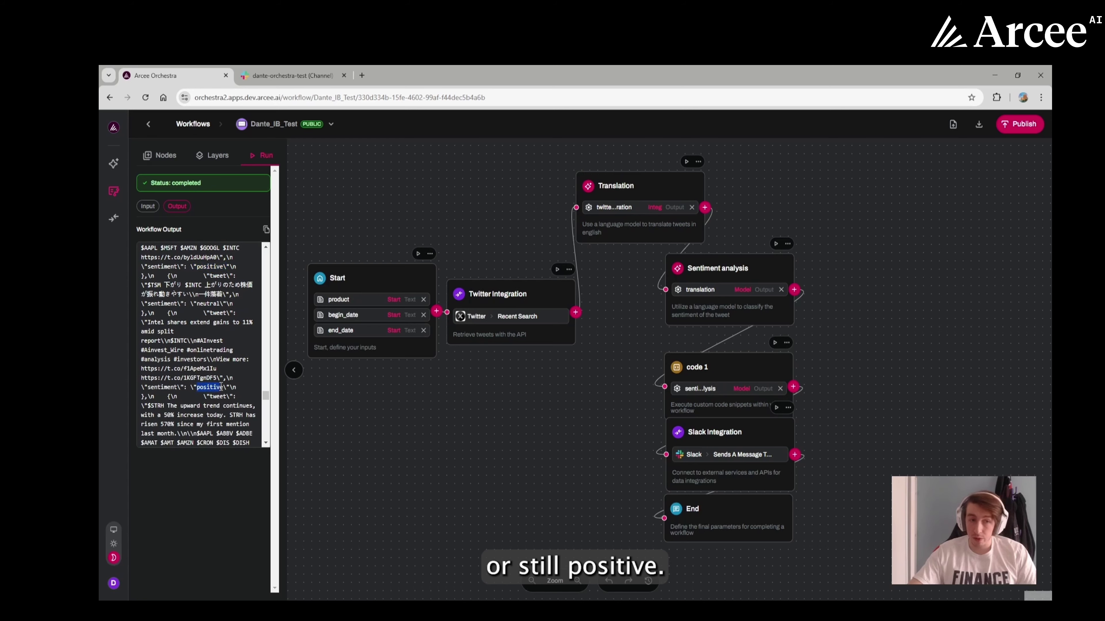
click(234, 353)
scroll(234, 353, down, 5)
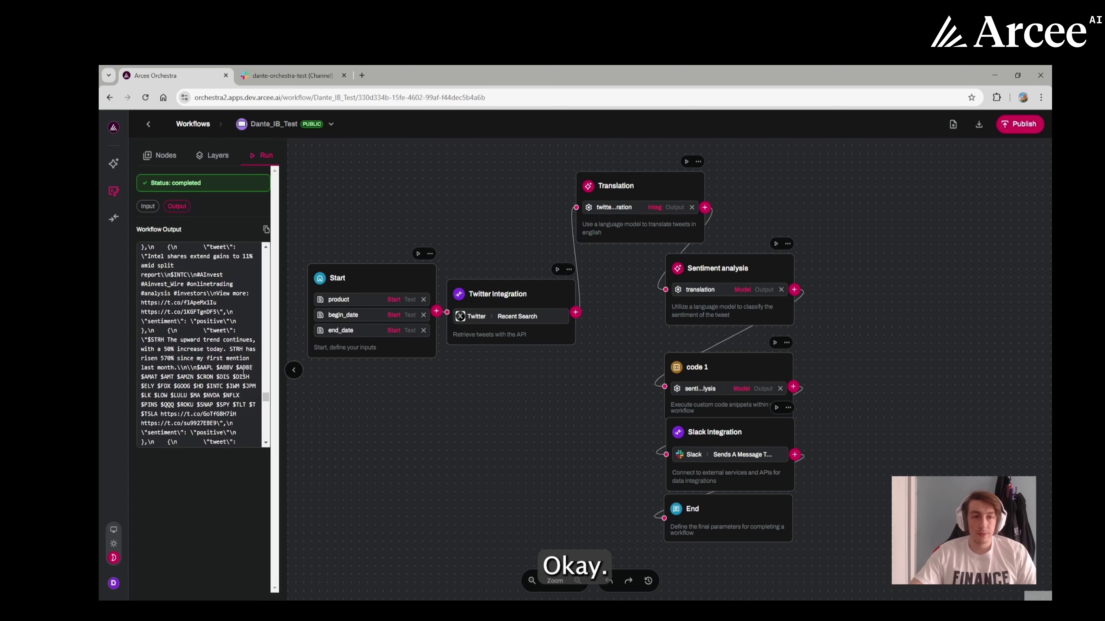
Check the end of the workflow output for the success flags and the sentiment counts in the Slack message text.
drag(265, 409, 259, 440)
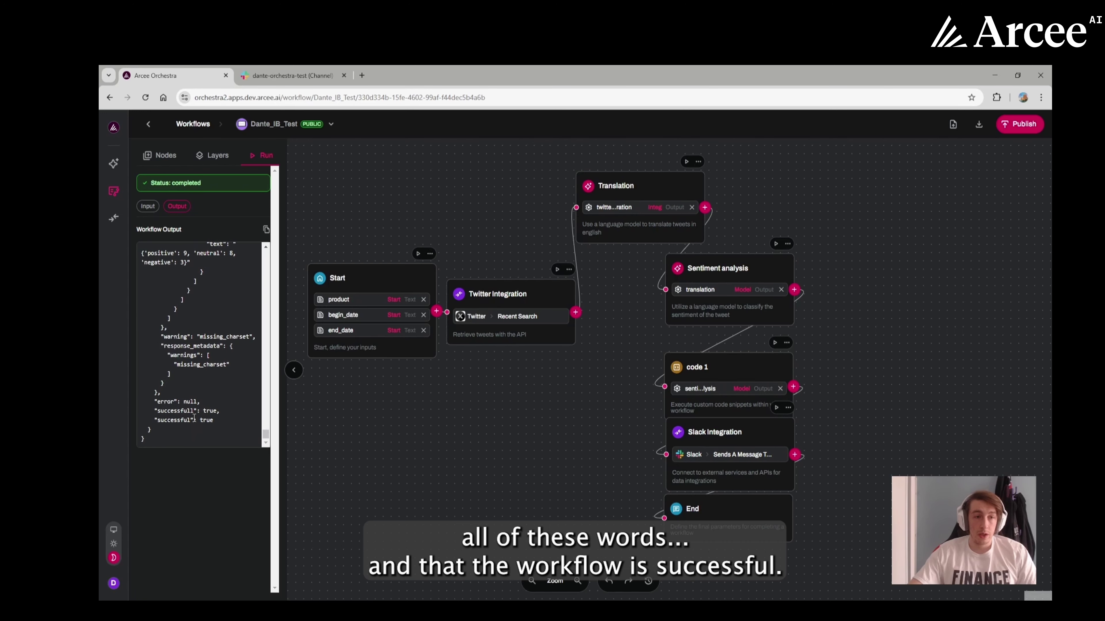
drag(154, 411, 219, 410)
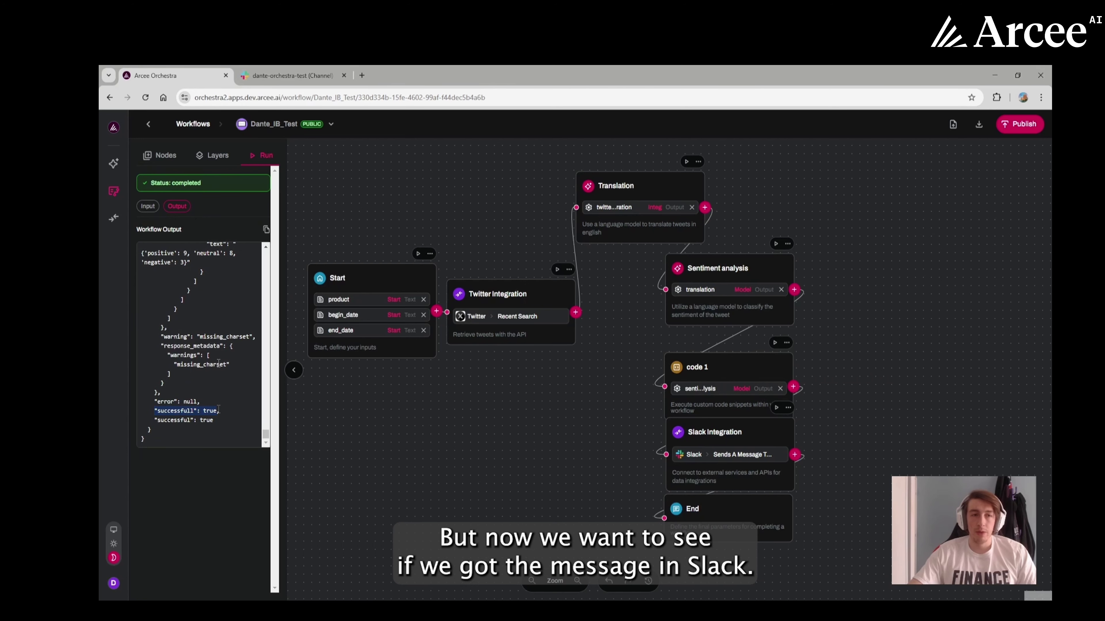
scroll(220, 372, up, 2)
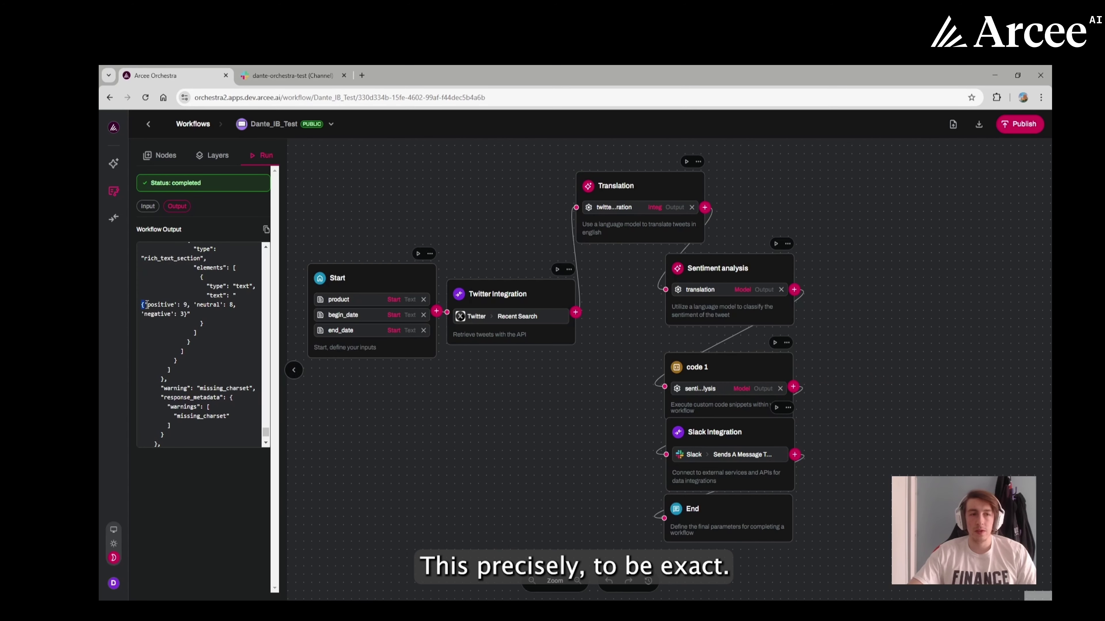
drag(142, 304, 201, 319)
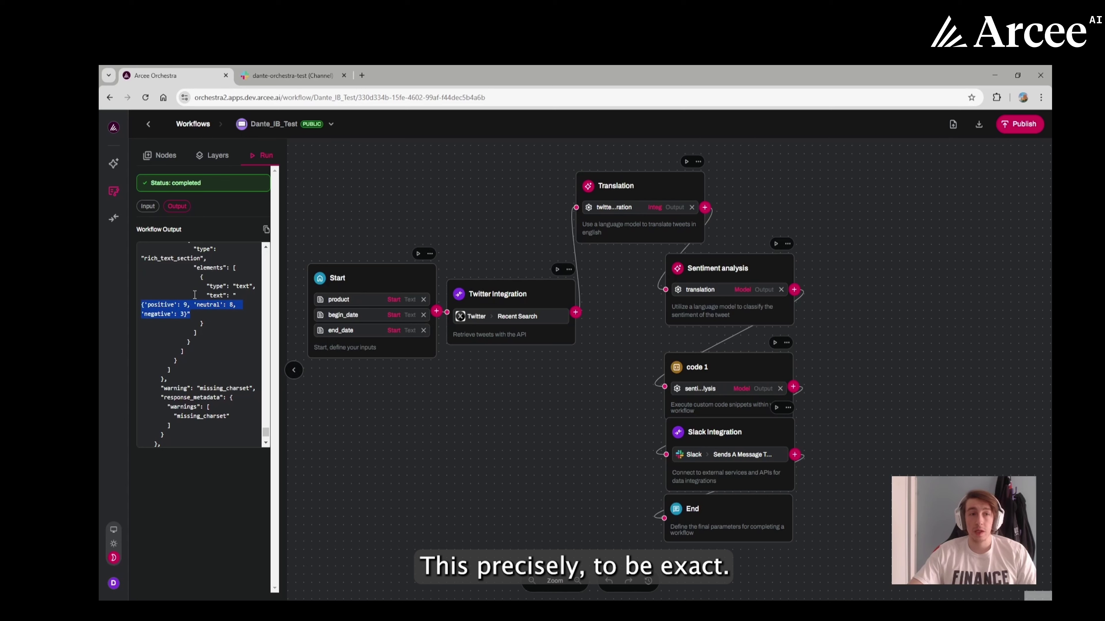
Switch to the Slack test channel and examine the sentiment counts in the message posted by the workflow.
click(279, 77)
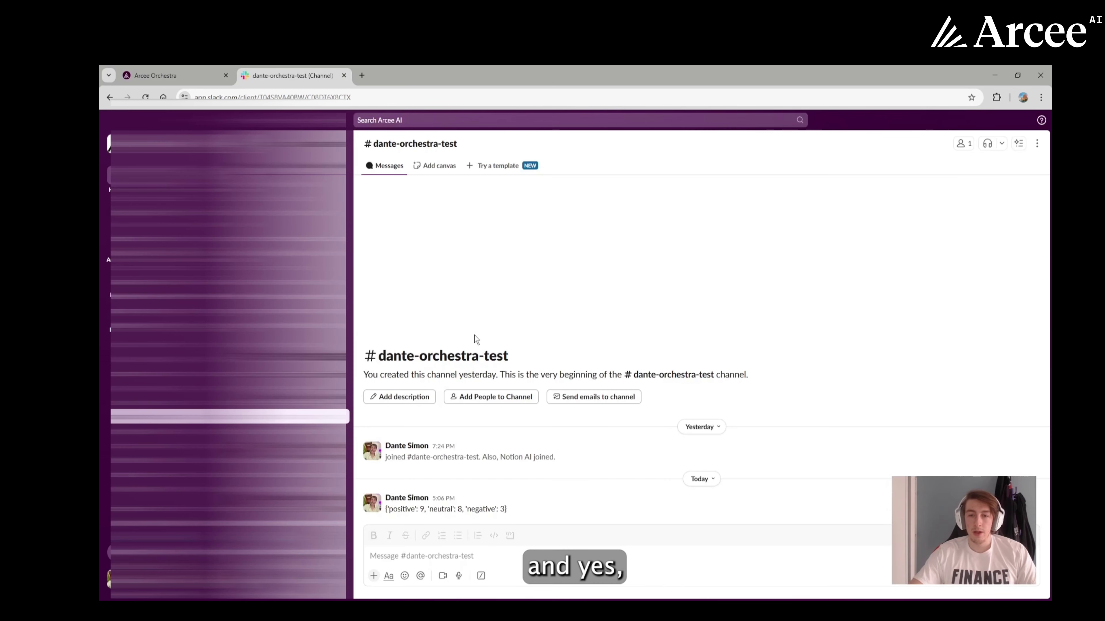
drag(509, 511, 385, 515)
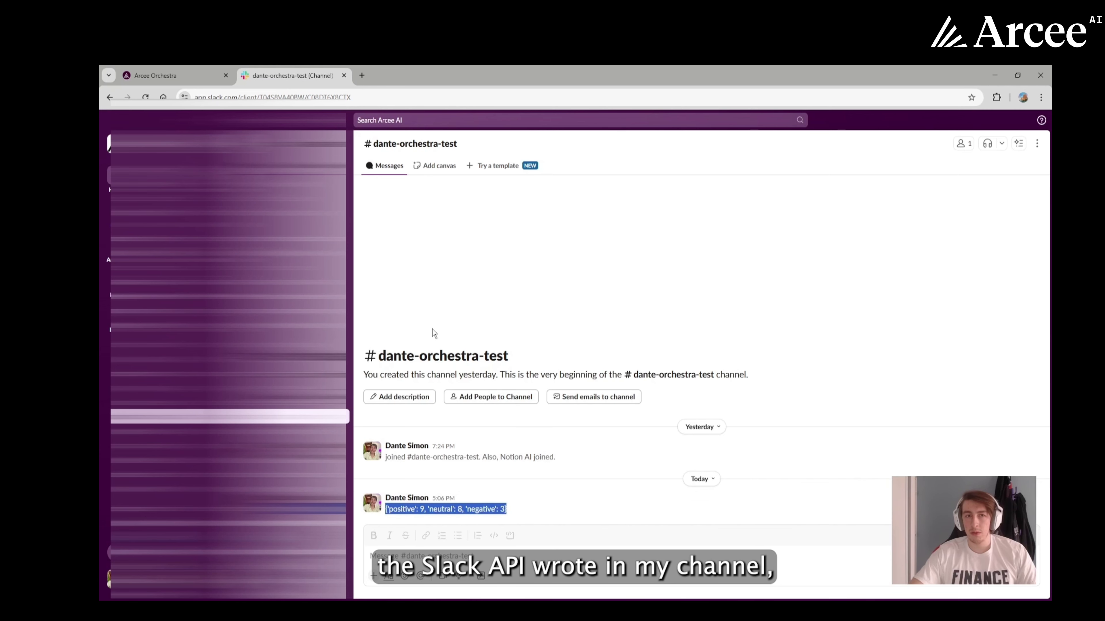
click(510, 513)
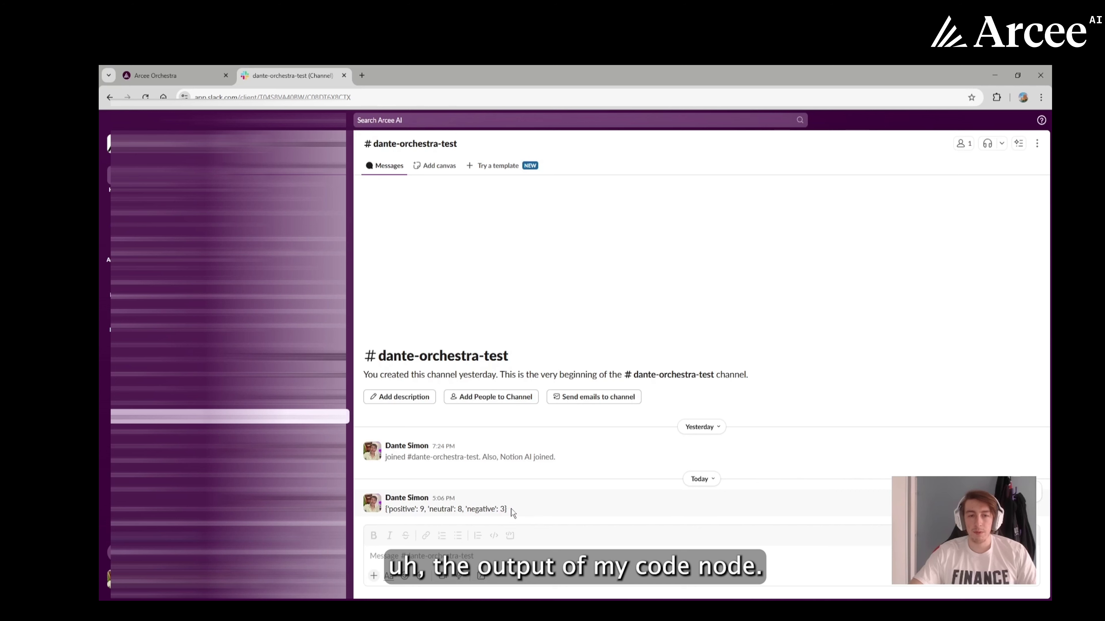
drag(508, 512, 385, 513)
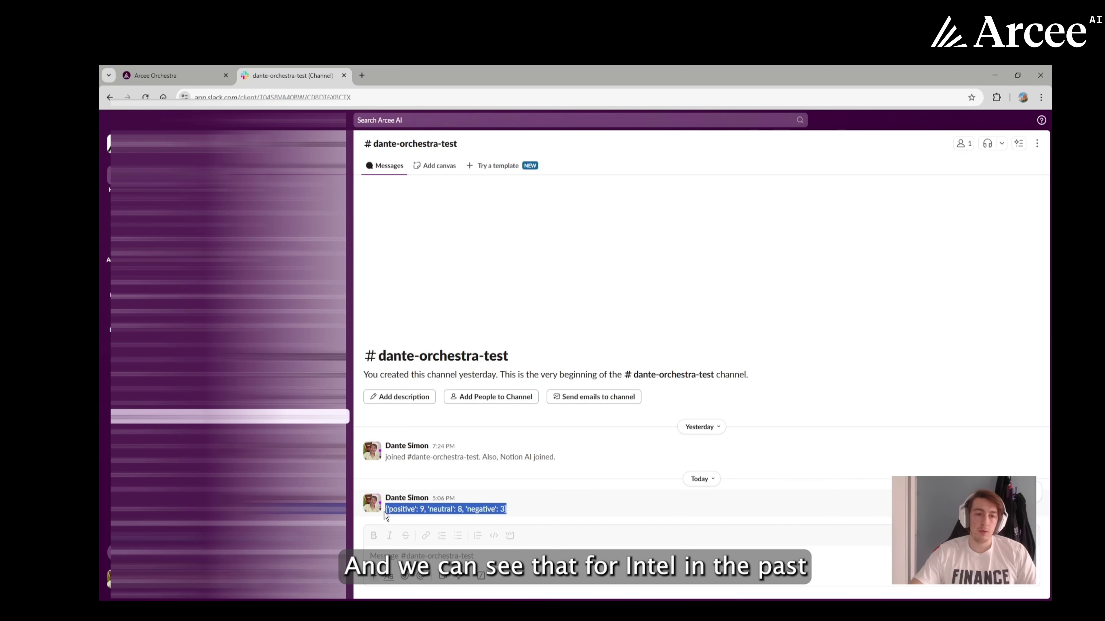
click(537, 505)
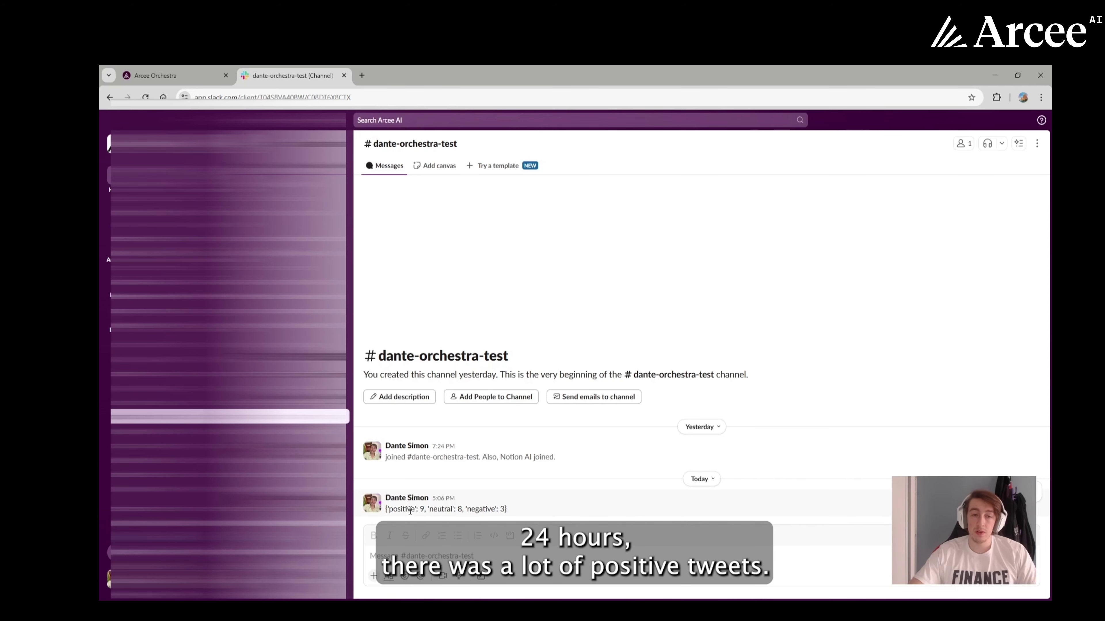
drag(389, 510, 465, 509)
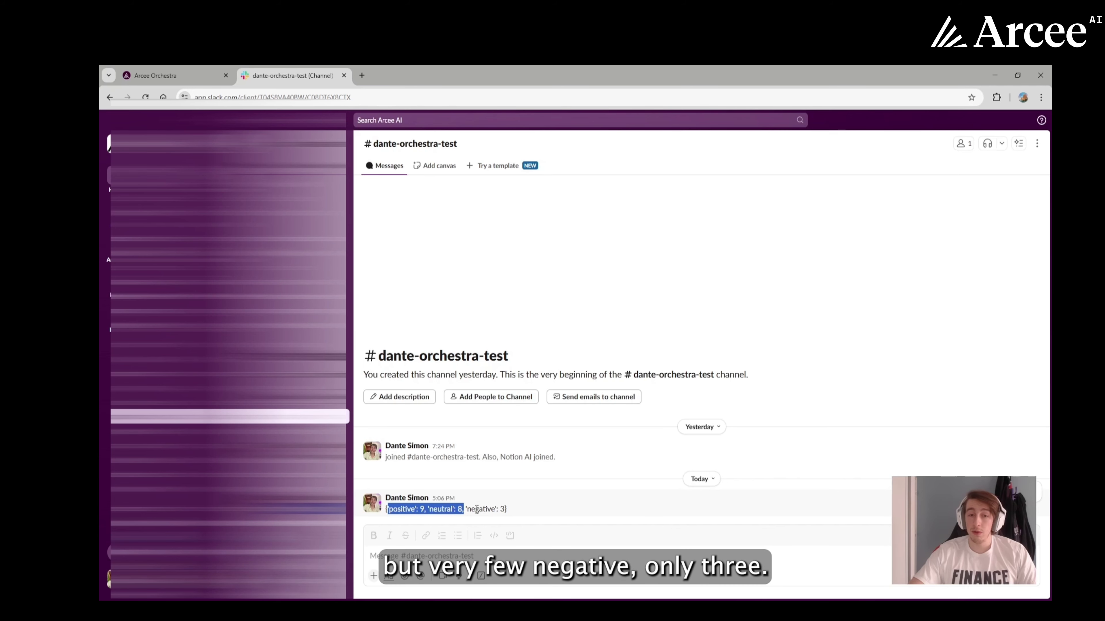
click(528, 511)
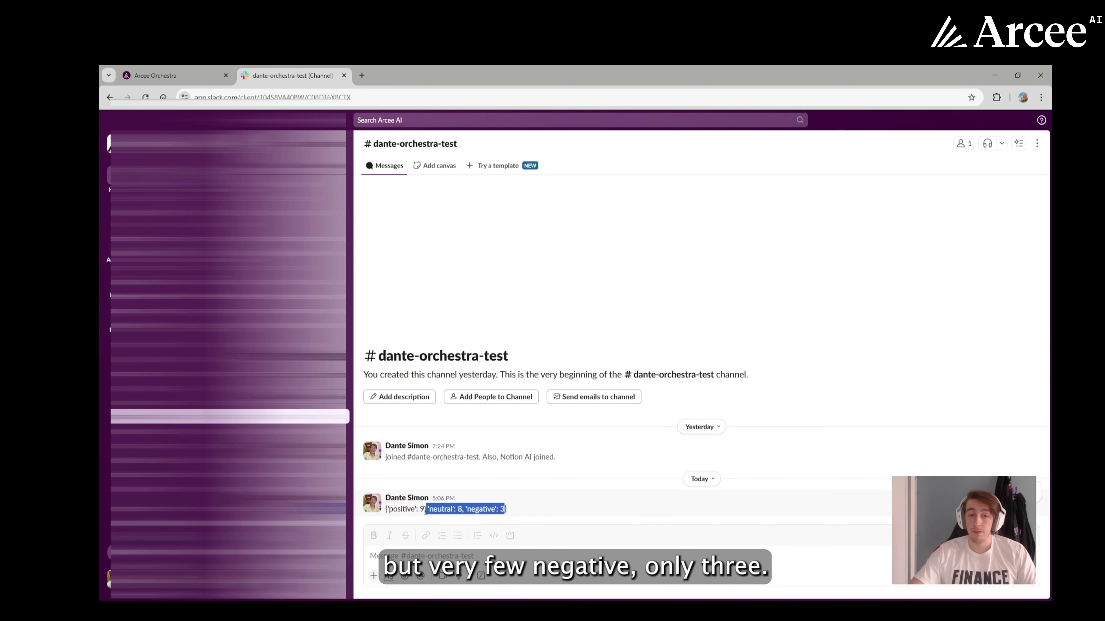